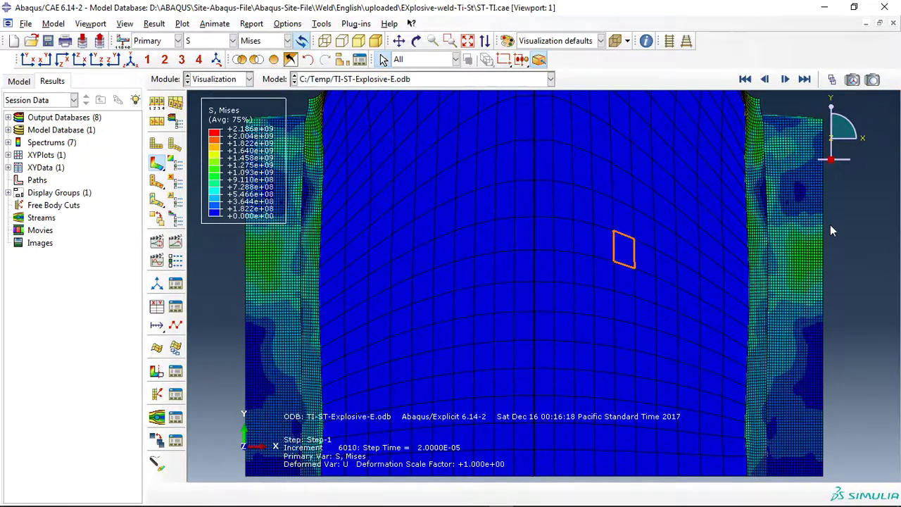
Box-zoom onto the pipe interface and play the Mises stress time-history animation.
click(831, 230)
click(450, 40)
drag(710, 103, 861, 430)
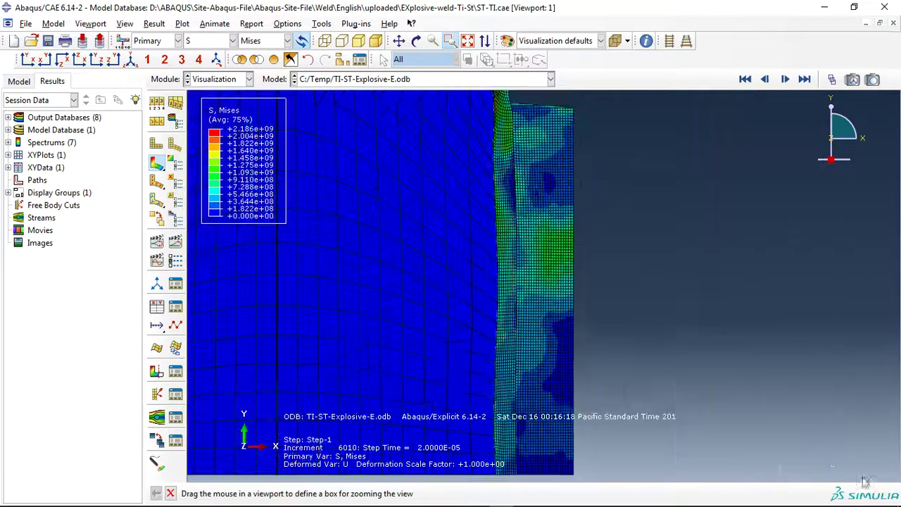
click(175, 242)
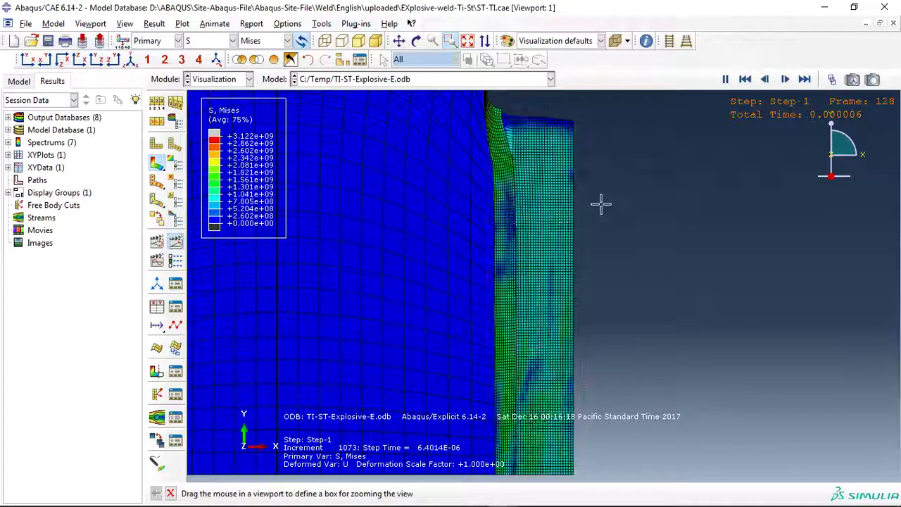
Zoom closer on the weld interface, recentre it, and replay the Mises animation to increment 2926.
drag(625, 405, 494, 144)
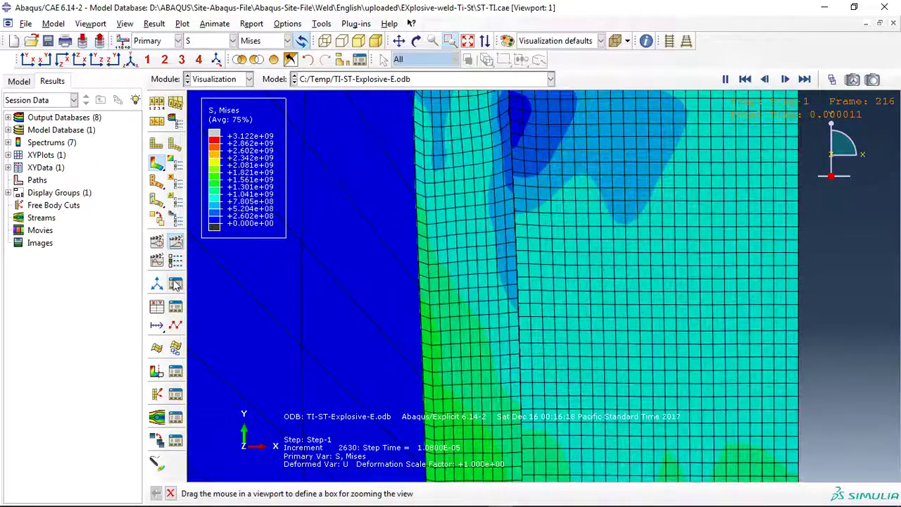
click(176, 241)
click(398, 40)
mouse_move(493, 317)
mouse_down()
mouse_move(485, 372)
mouse_move(439, 368)
mouse_up()
click(175, 240)
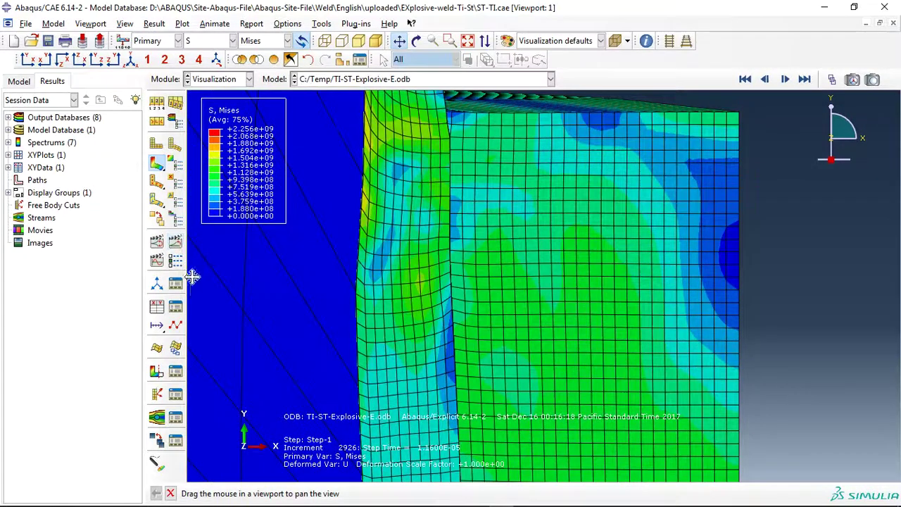
click(158, 305)
Choose ODB field output and check the V1 spatial velocity component (Unique Nodal).
click(84, 229)
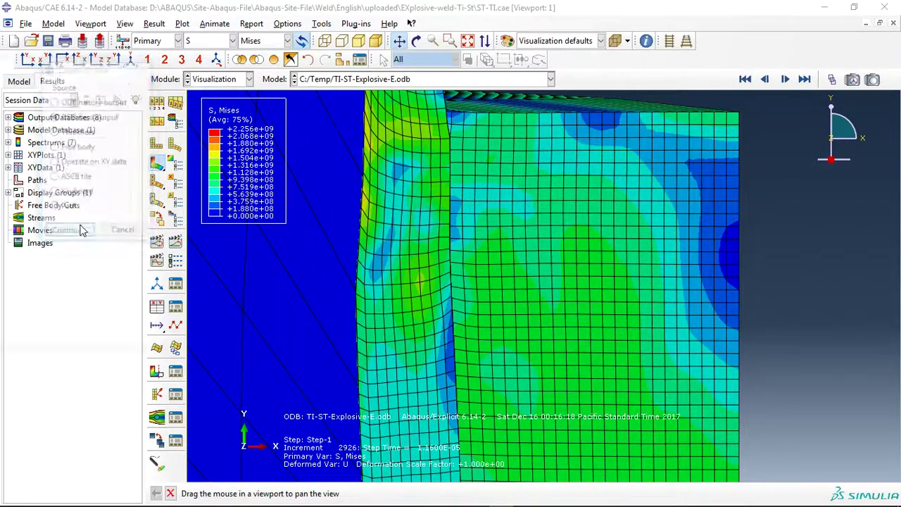
click(61, 145)
drag(95, 71, 161, 49)
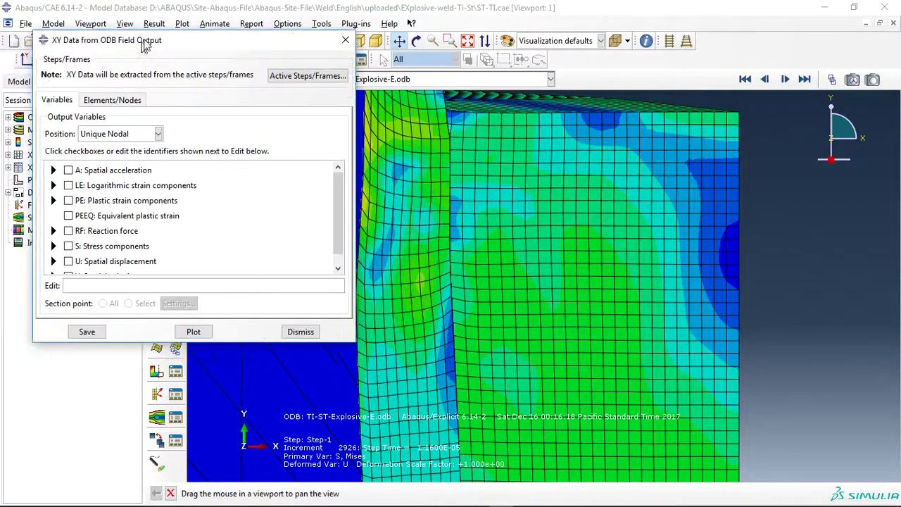
scroll(356, 211, down, 1)
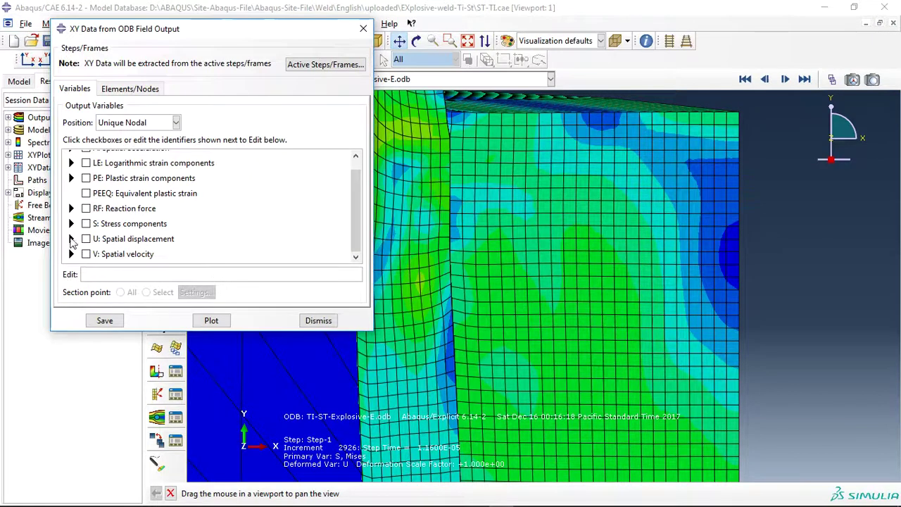
click(72, 254)
scroll(343, 212, down, 1)
scroll(343, 211, down, 2)
click(101, 241)
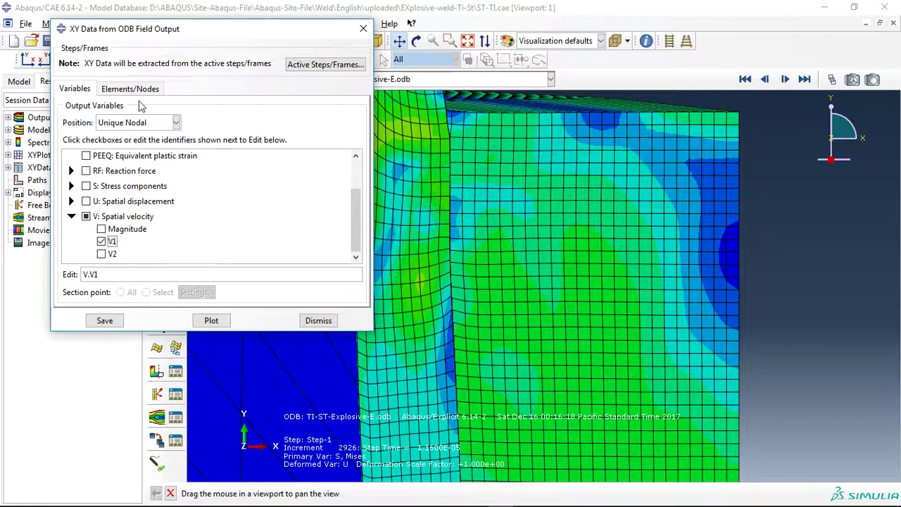
Pick node 3145 on the pipe interface and plot its V1 velocity history.
click(130, 89)
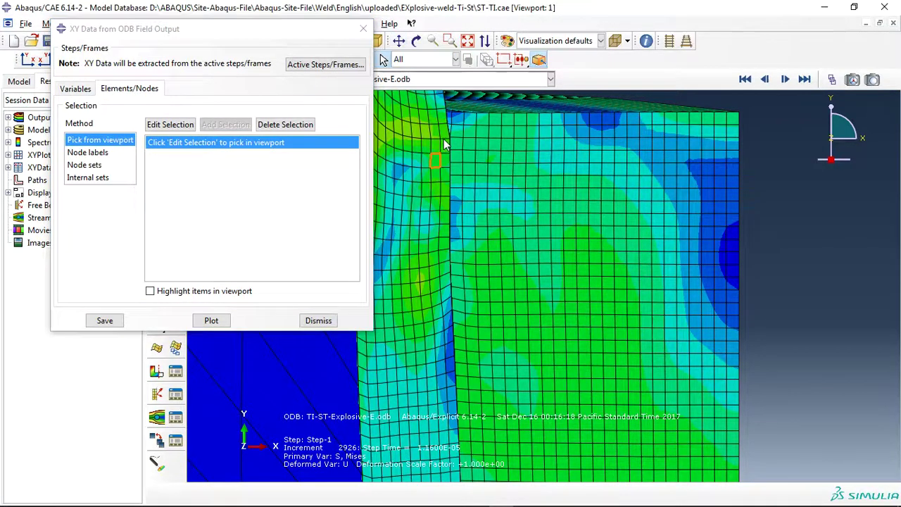
click(211, 321)
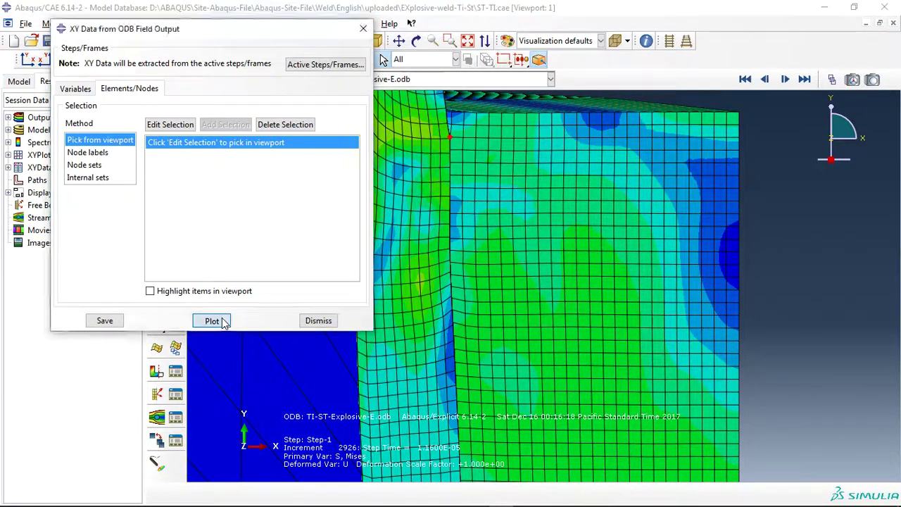
click(212, 199)
click(184, 124)
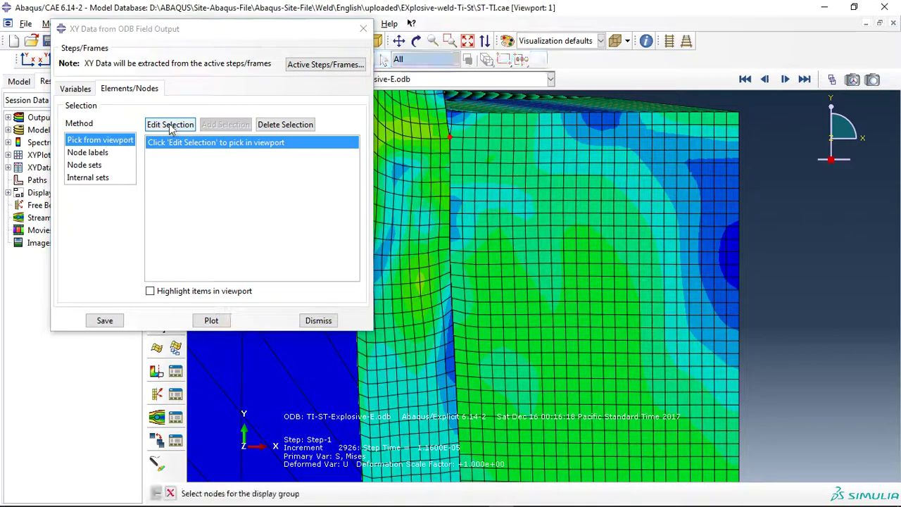
click(431, 165)
click(213, 323)
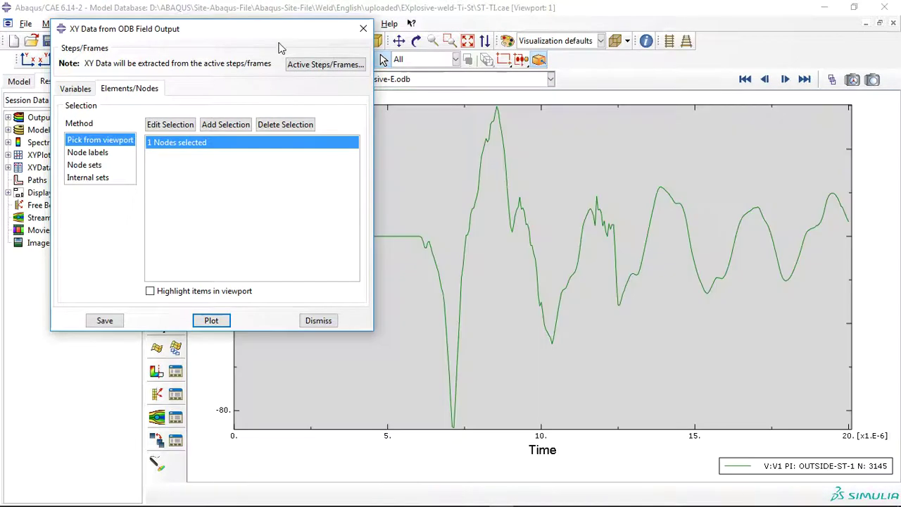
mouse_move(290, 36)
mouse_down()
mouse_move(178, 39)
mouse_move(251, 220)
mouse_up()
click(157, 163)
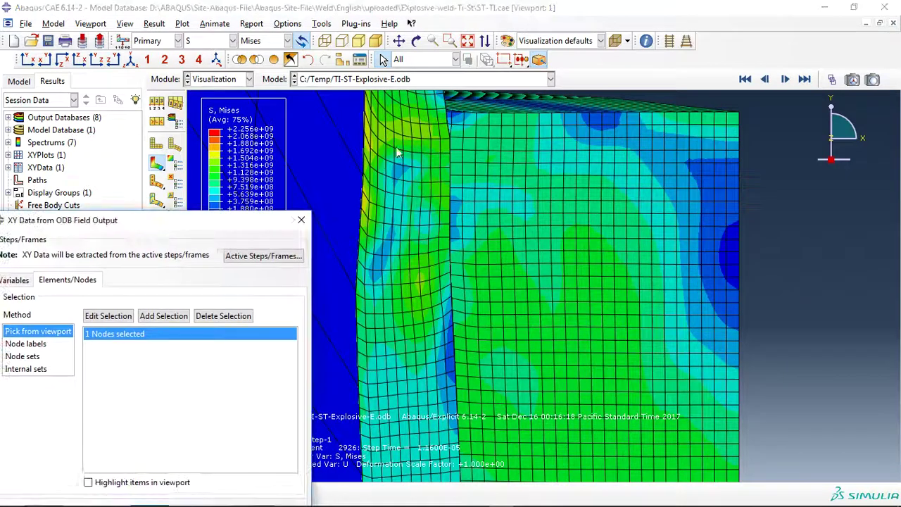
At the first frame, re-pick node 2977 on the undeformed mesh and plot its V1 curve.
click(765, 79)
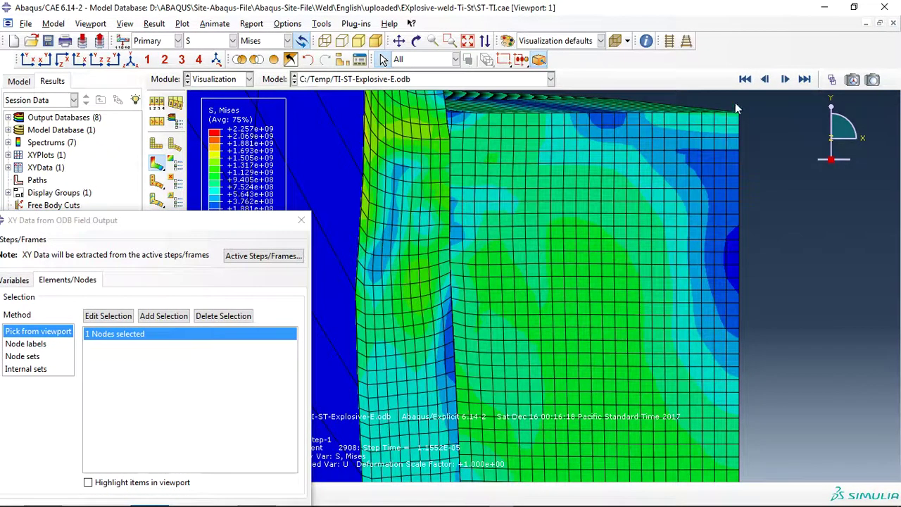
click(745, 78)
drag(209, 220, 241, 68)
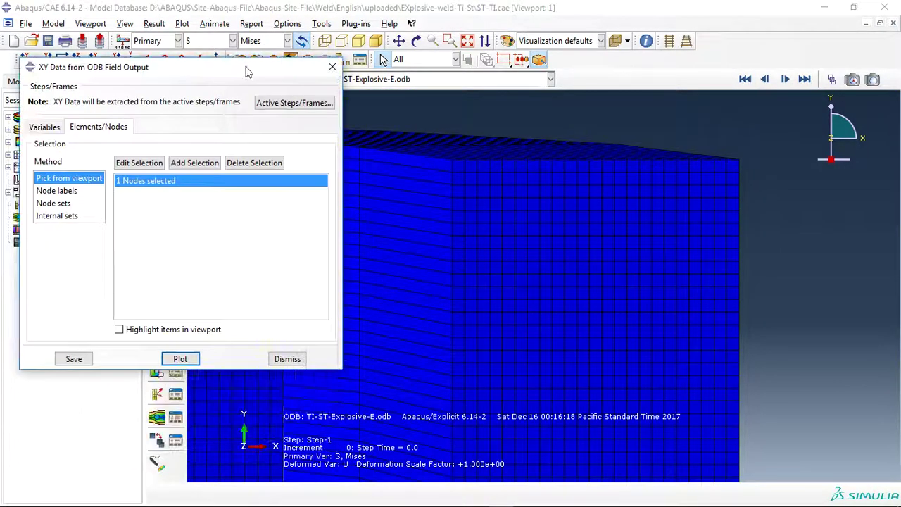
click(135, 163)
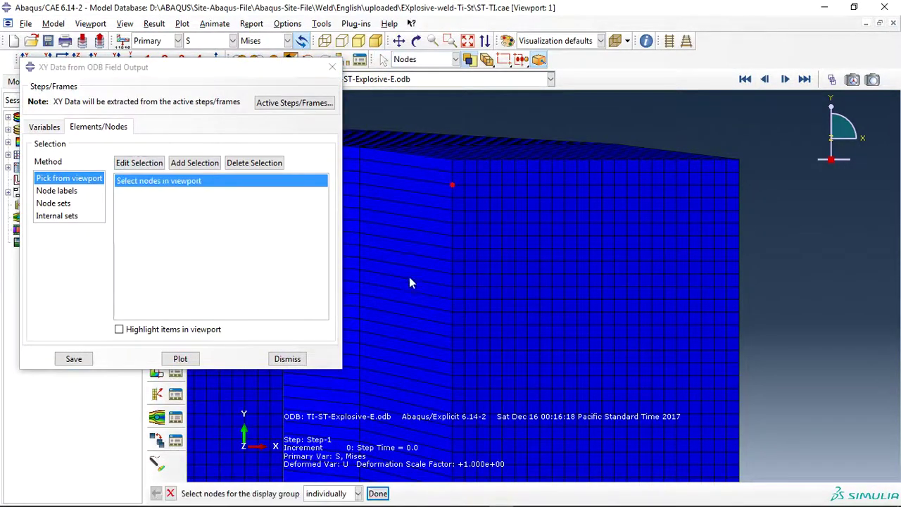
middle_click(454, 278)
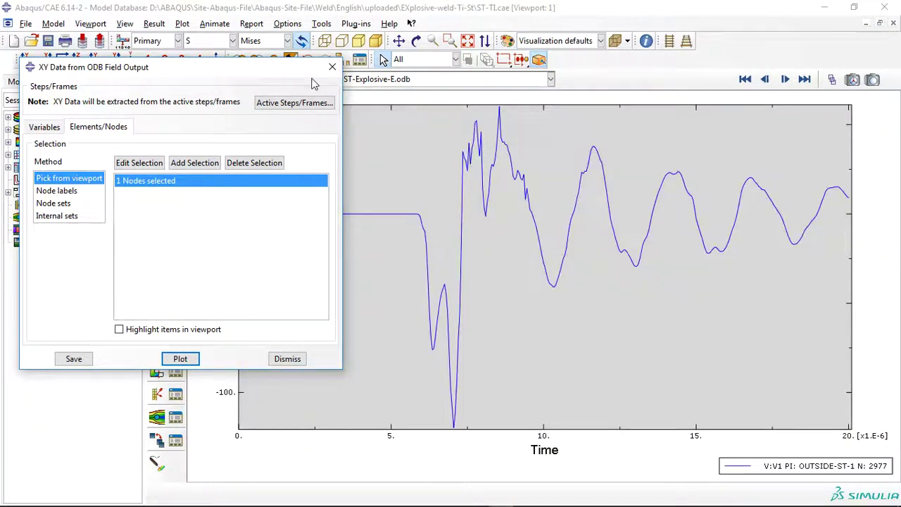
mouse_move(312, 70)
mouse_down()
mouse_move(43, 173)
mouse_move(410, 99)
mouse_up()
click(159, 164)
Swap V1 for A1 acceleration, plot node 2977's A1 history, and dismiss the XY data dialog.
click(145, 159)
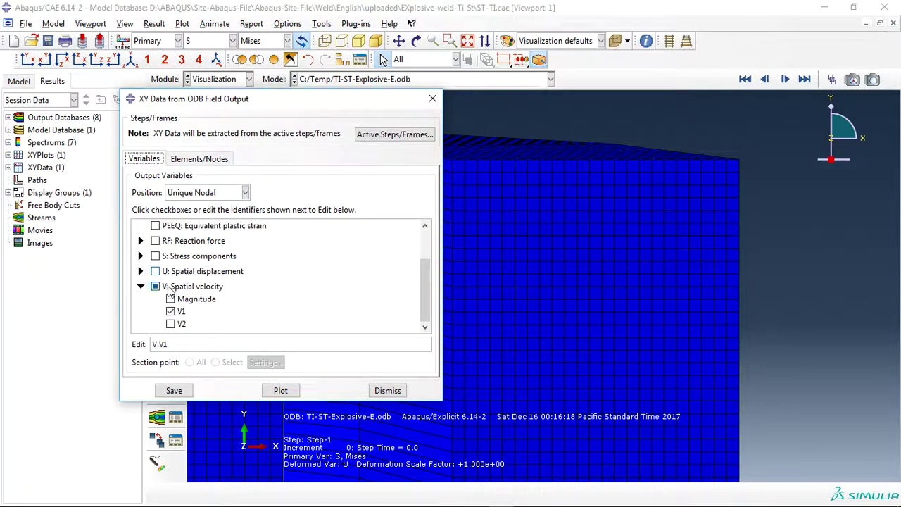
click(155, 287)
scroll(426, 289, up, 1)
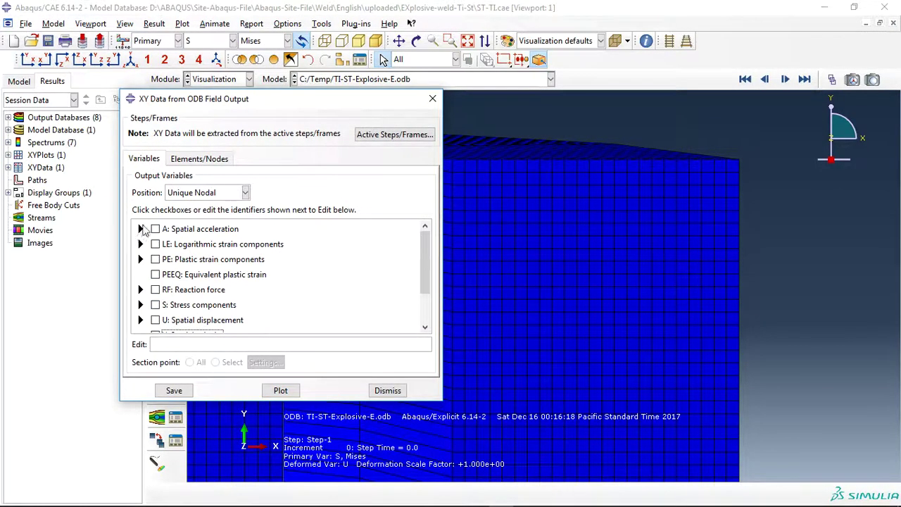
click(141, 228)
click(171, 255)
click(204, 160)
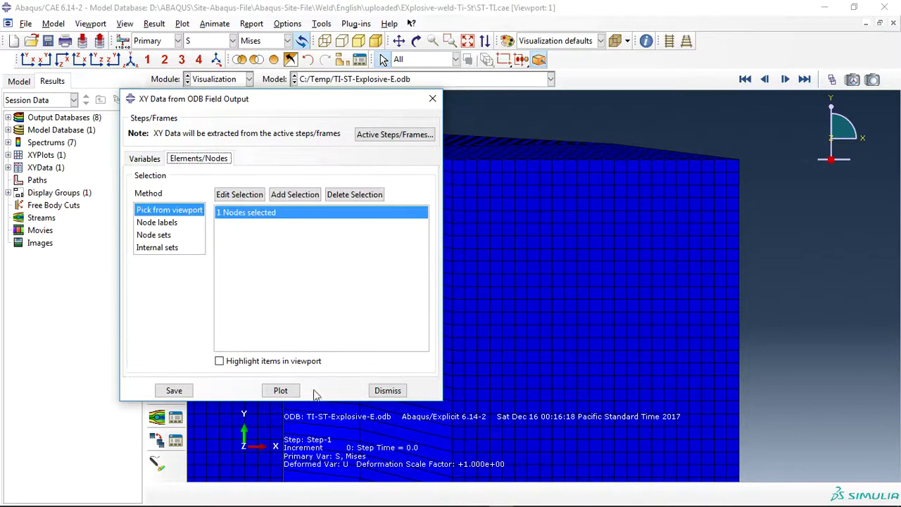
click(280, 390)
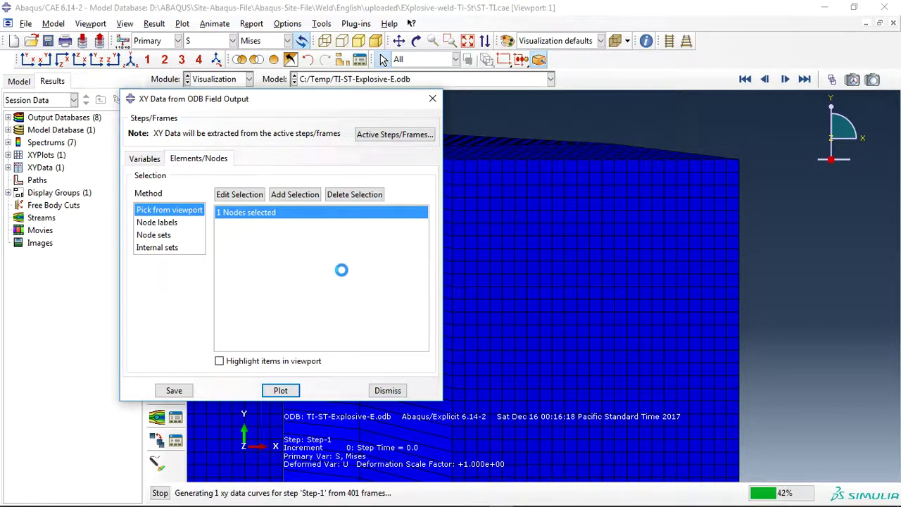
drag(362, 101, 102, 121)
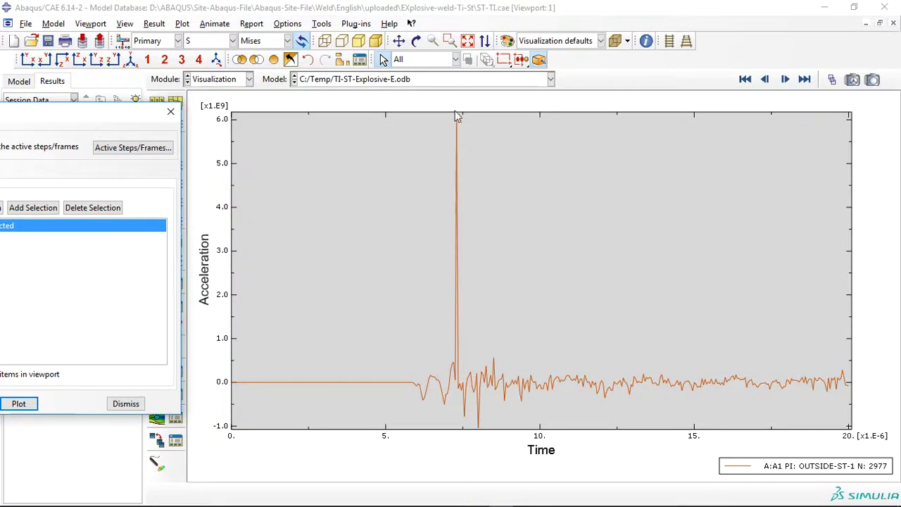
click(171, 115)
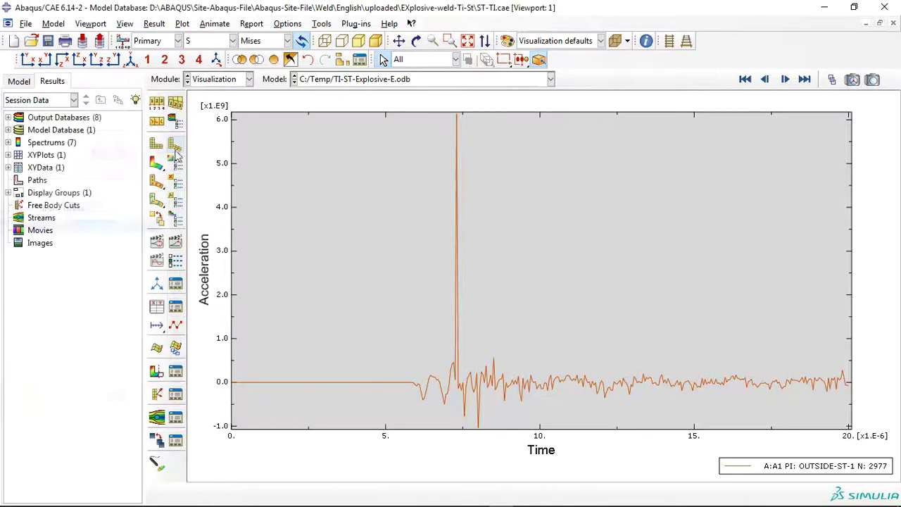
click(157, 163)
Show PEEQ and then PE plastic strain contours at the final increment.
click(209, 42)
click(195, 119)
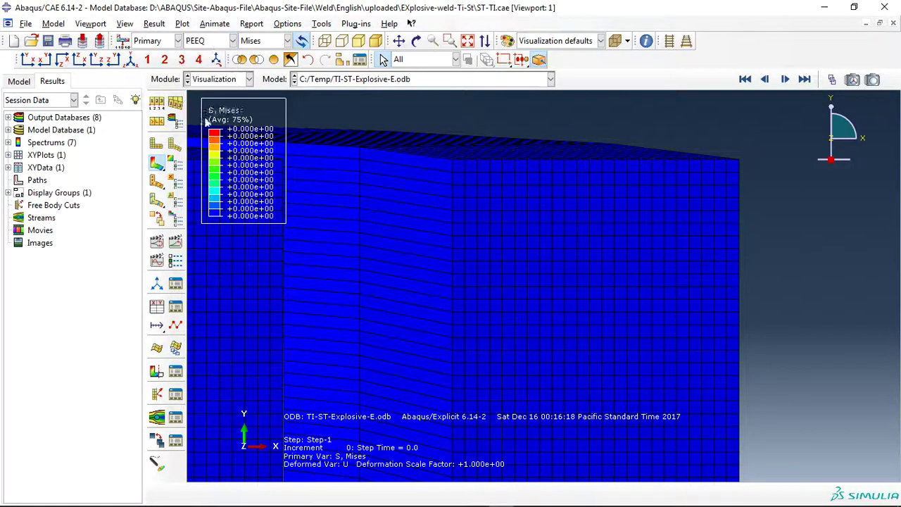
click(804, 79)
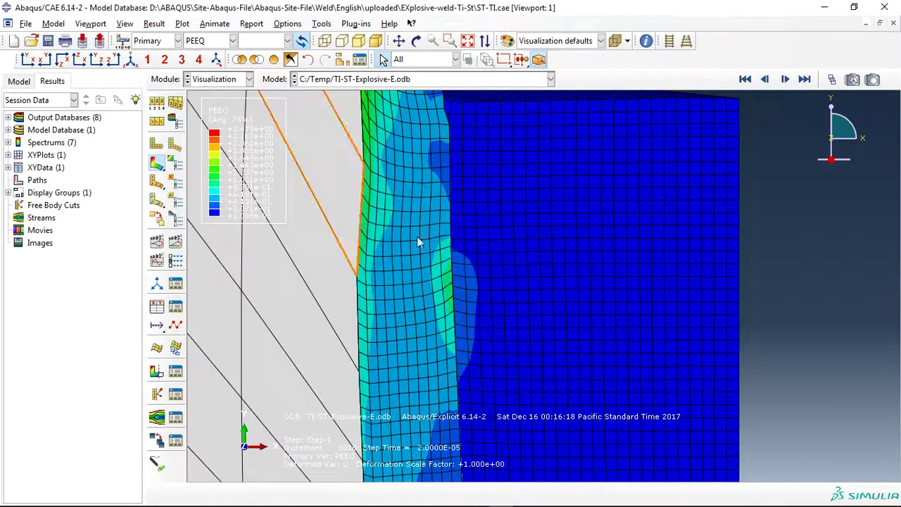
click(223, 44)
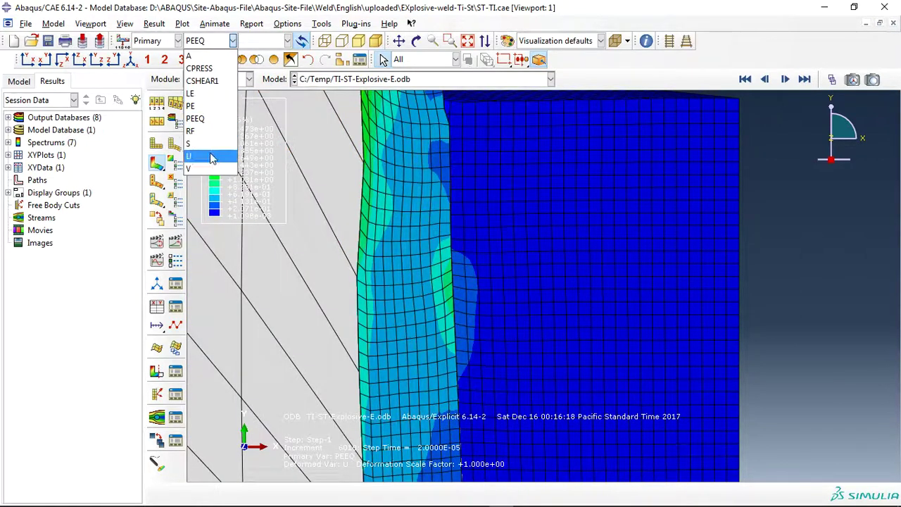
click(215, 106)
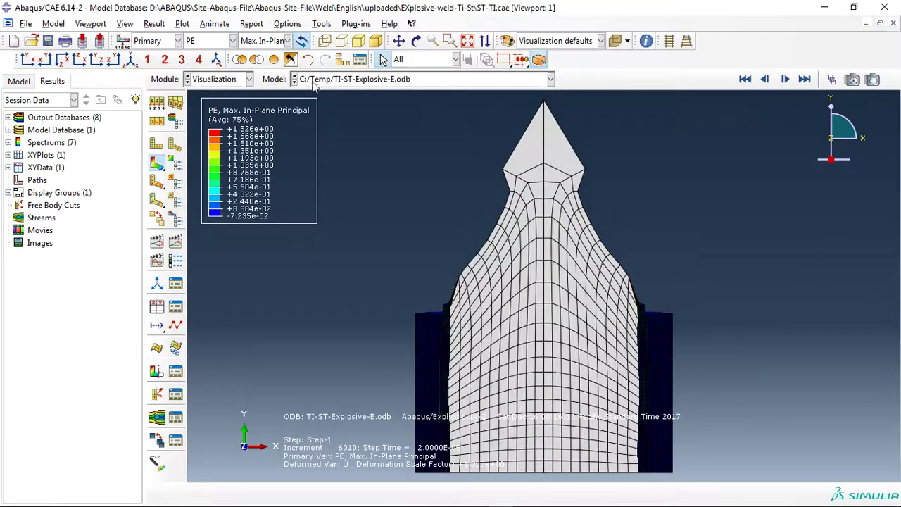
Box-zoom tightly onto the weld interface and contour stress S by its Pressure invariant.
click(450, 40)
drag(472, 131, 754, 451)
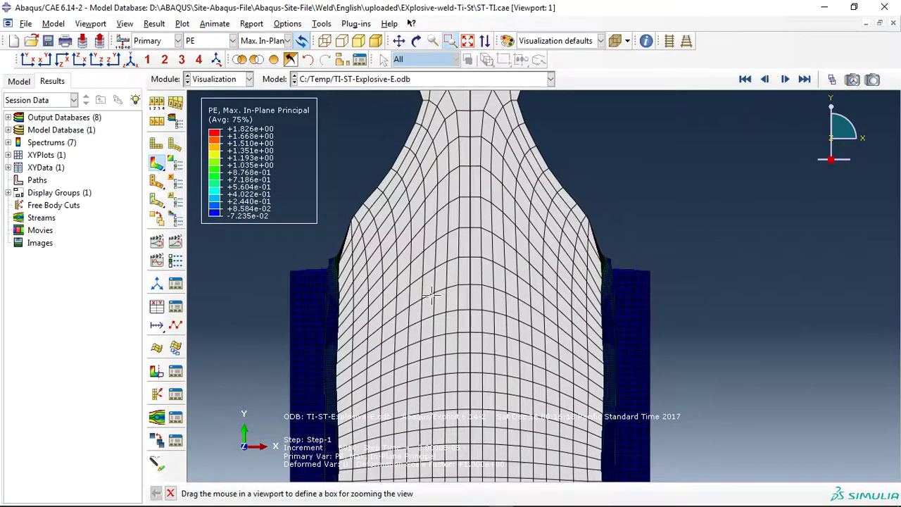
mouse_move(538, 257)
mouse_down()
mouse_move(689, 362)
mouse_move(613, 364)
mouse_up()
drag(517, 149, 623, 426)
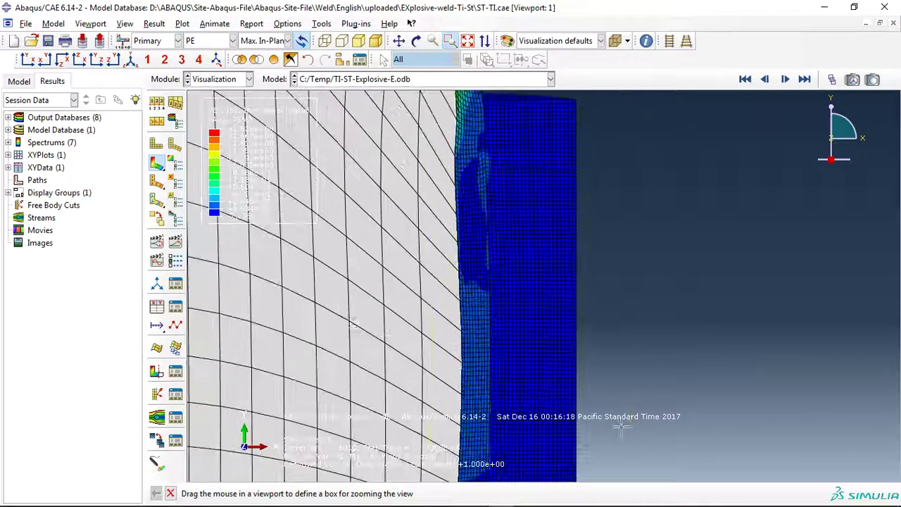
click(215, 42)
click(211, 140)
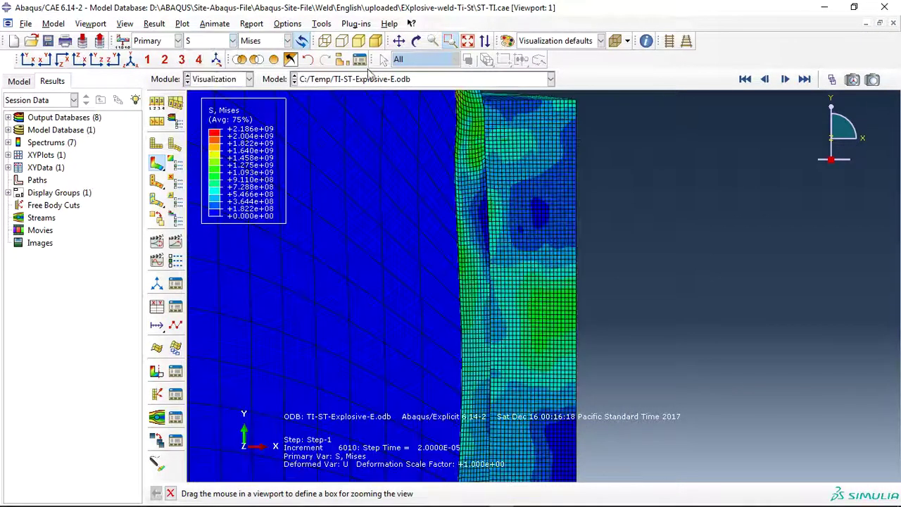
click(246, 41)
click(256, 181)
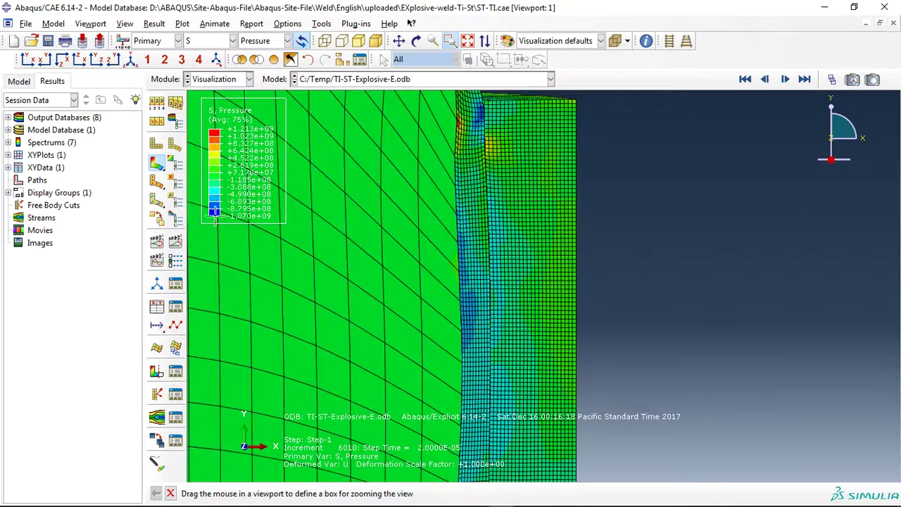
Animate the pressure contour history across the full auto-fitted pipe model.
click(175, 243)
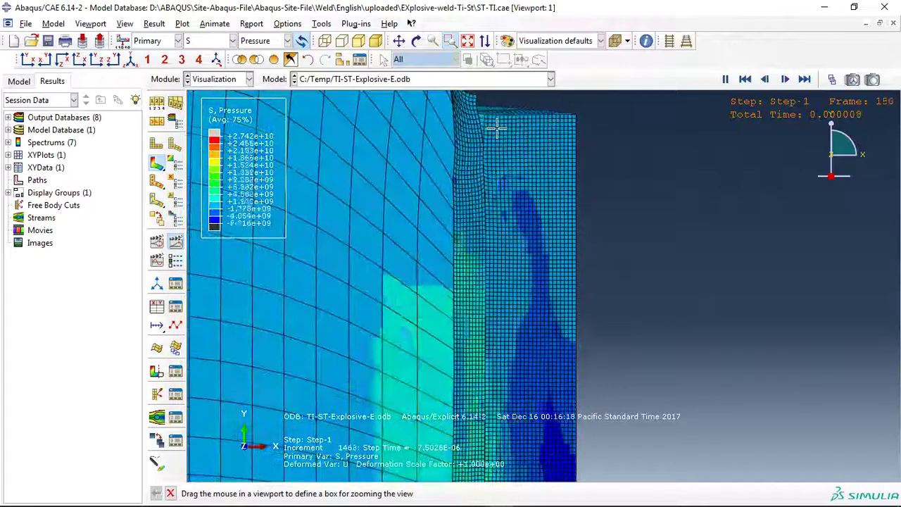
click(468, 43)
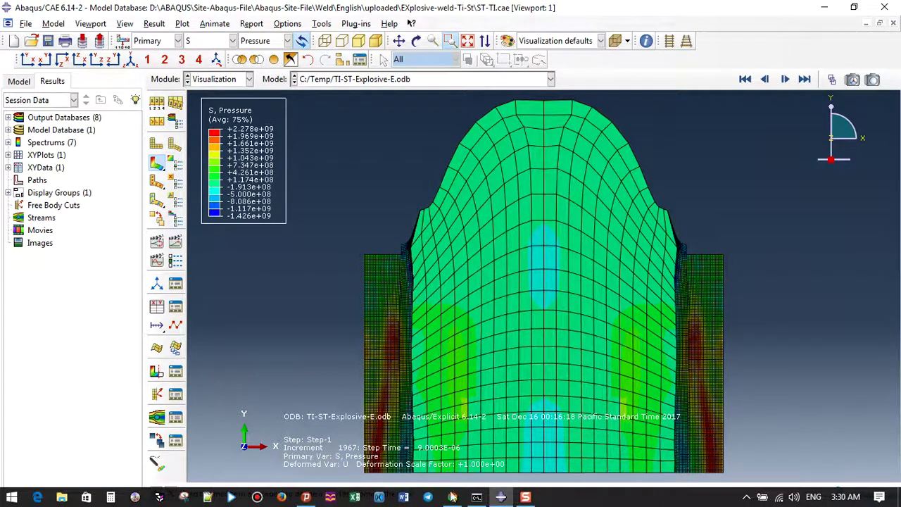
click(453, 497)
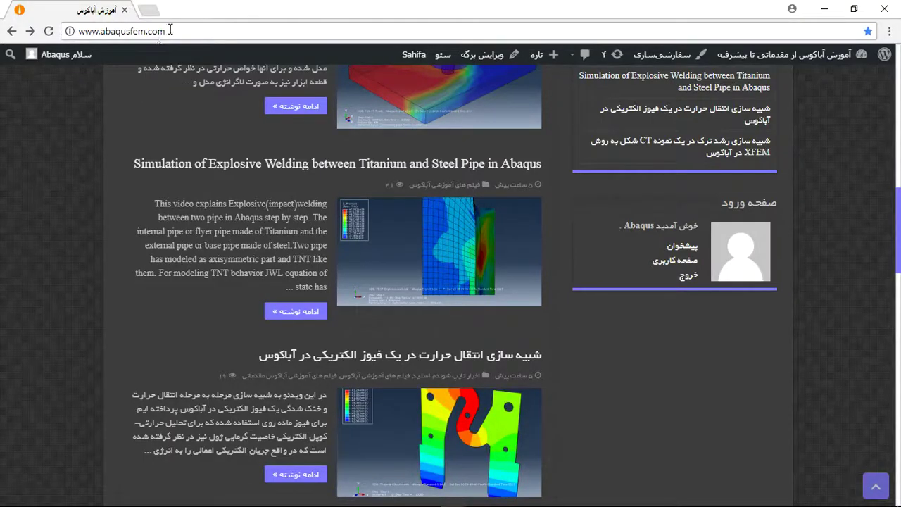
Translate abaqusfem.com to English and open the titanium–steel explosive welding post.
drag(170, 30, 79, 31)
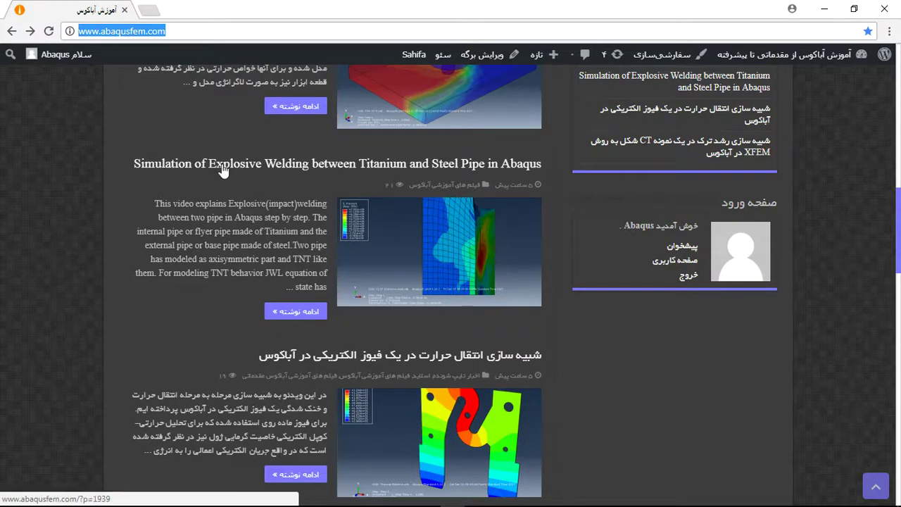
right_click(51, 134)
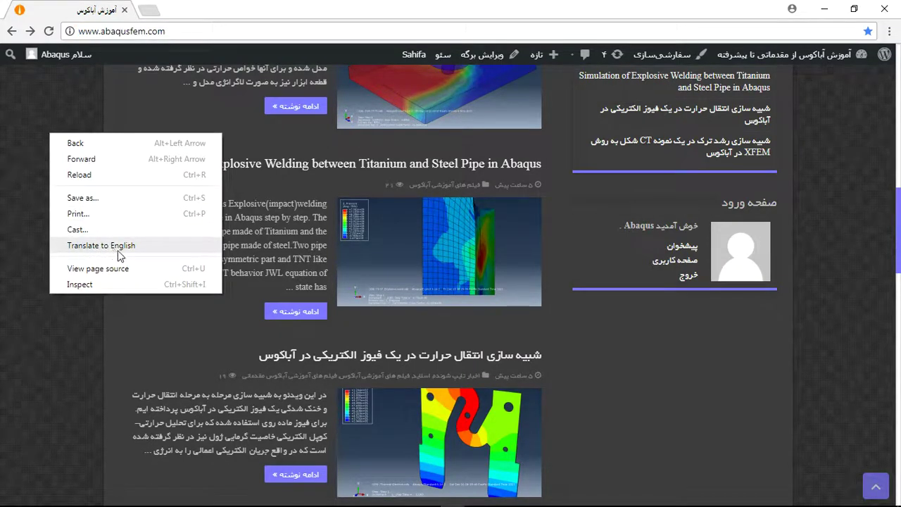
click(141, 255)
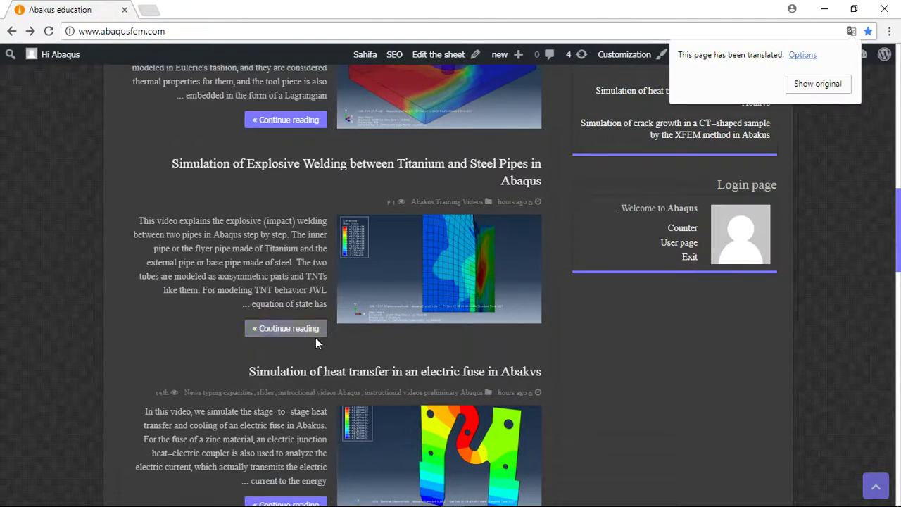
click(286, 329)
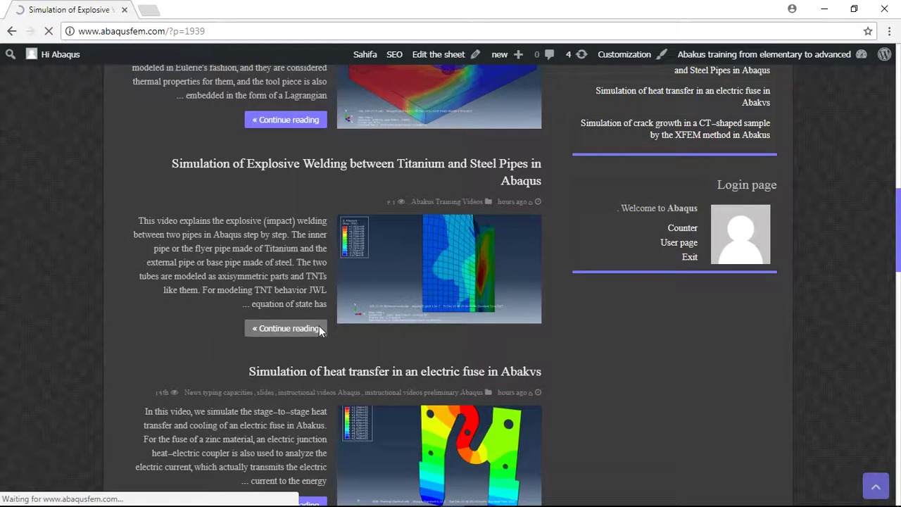
Scroll the post down to its acceleration chart and the $57 simulation file offer.
scroll(292, 331, down, 3)
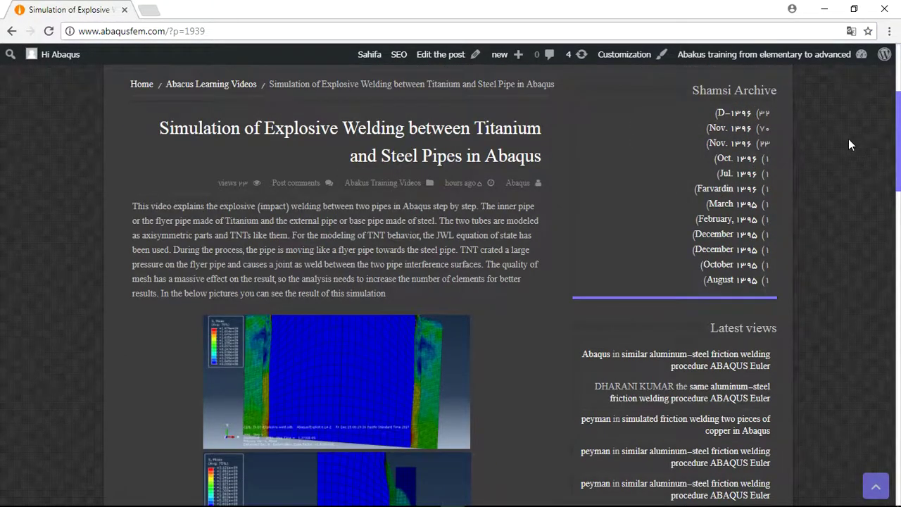
drag(898, 126, 898, 295)
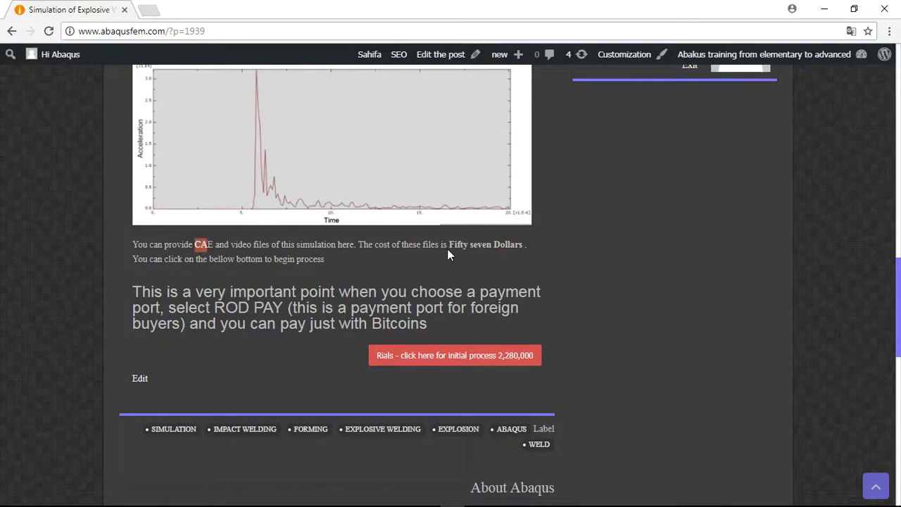
Highlight the price, Bitcoins and ROD PAY payment notes, then return to the post's top.
drag(451, 244, 488, 246)
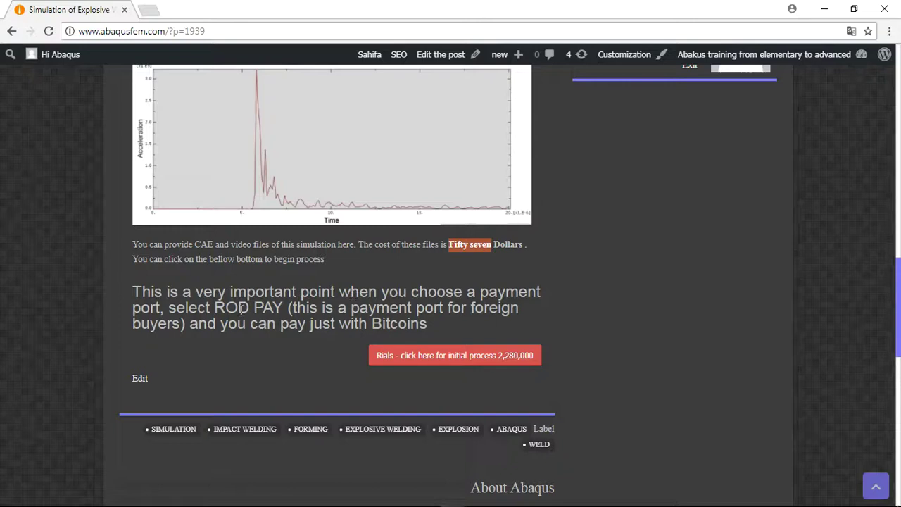
drag(373, 324, 429, 323)
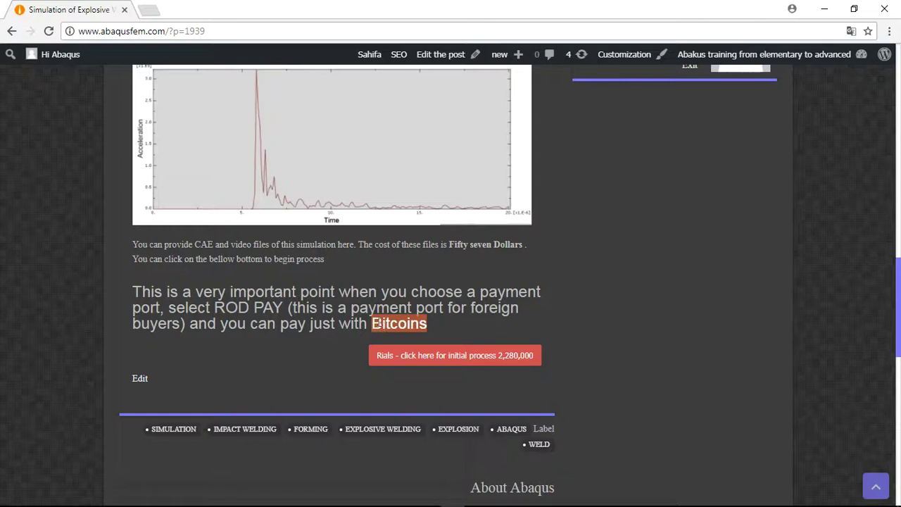
click(419, 328)
drag(371, 324, 428, 324)
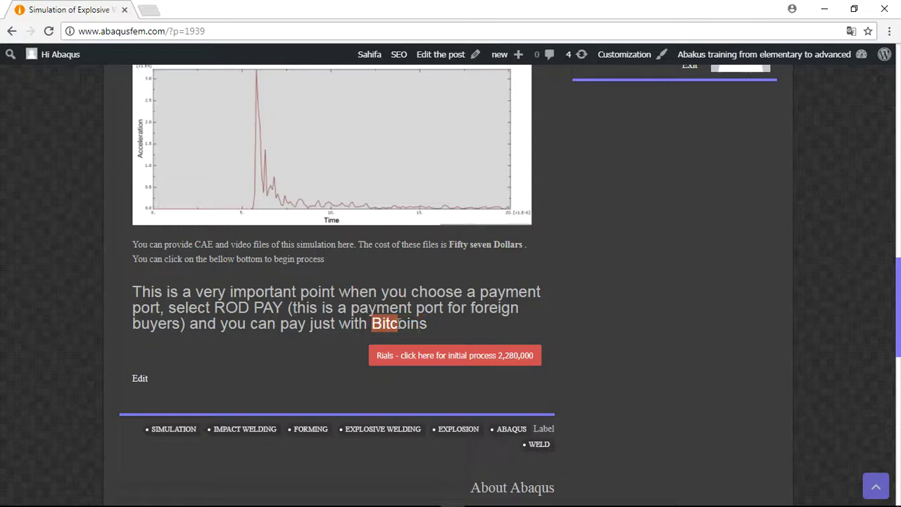
click(311, 324)
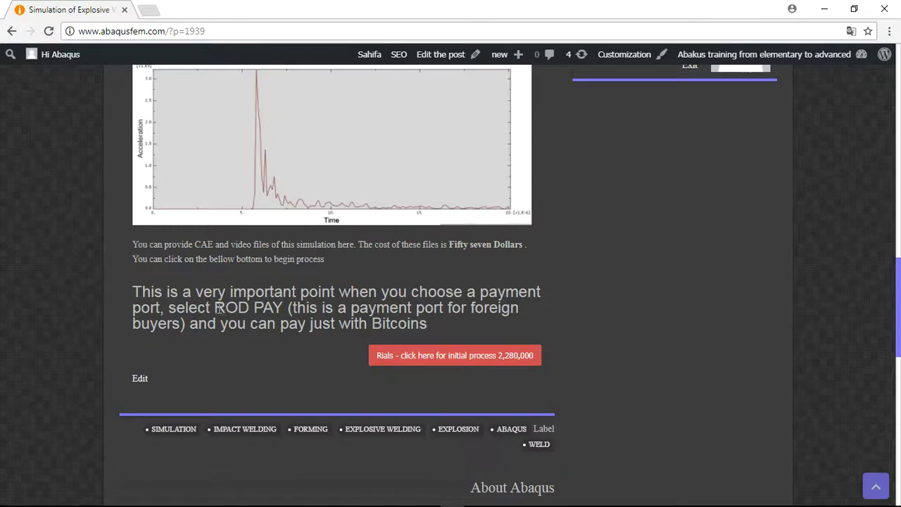
drag(216, 308, 279, 307)
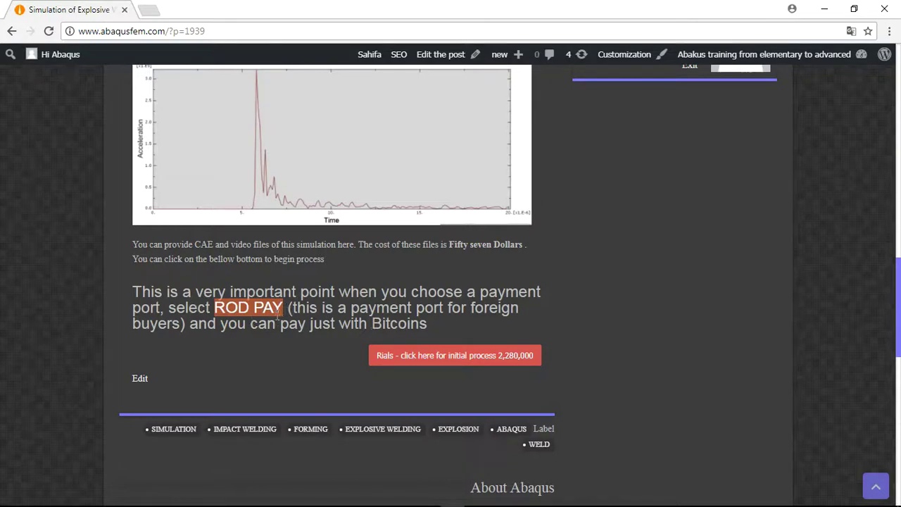
click(234, 308)
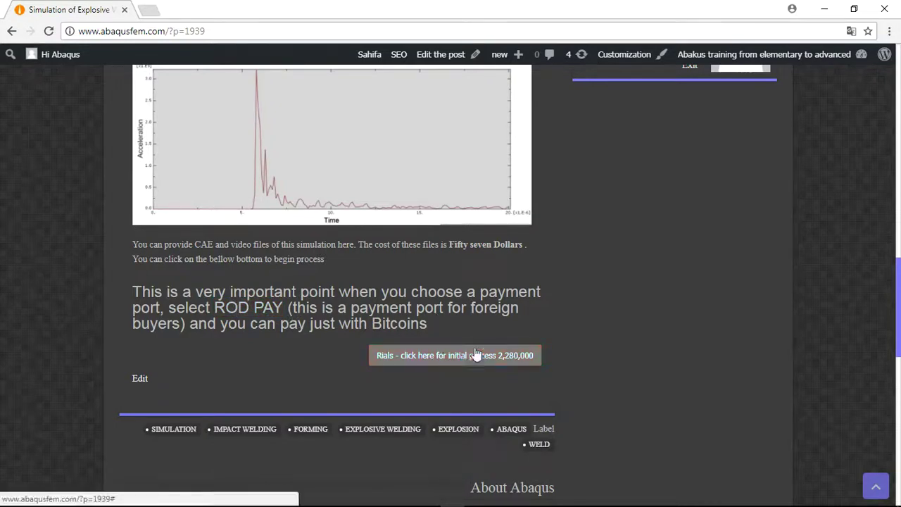
drag(898, 335, 899, 305)
scroll(713, 403, up, 10)
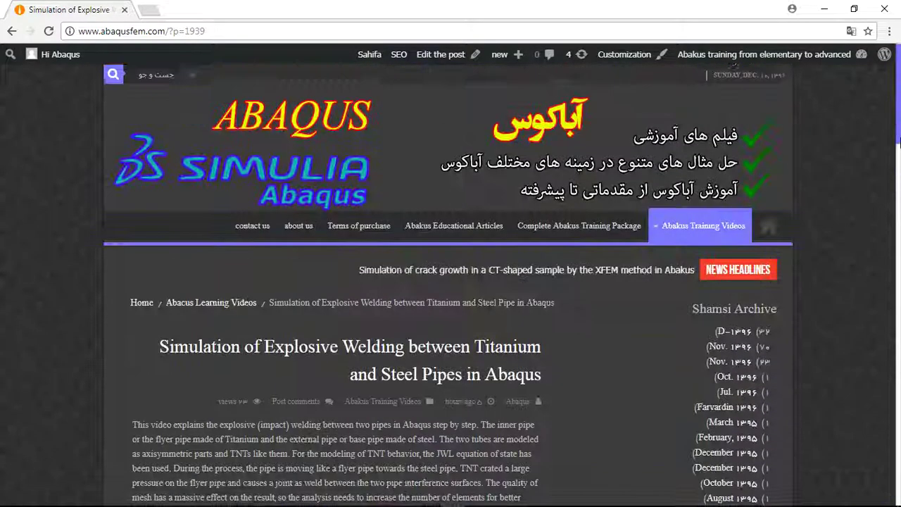